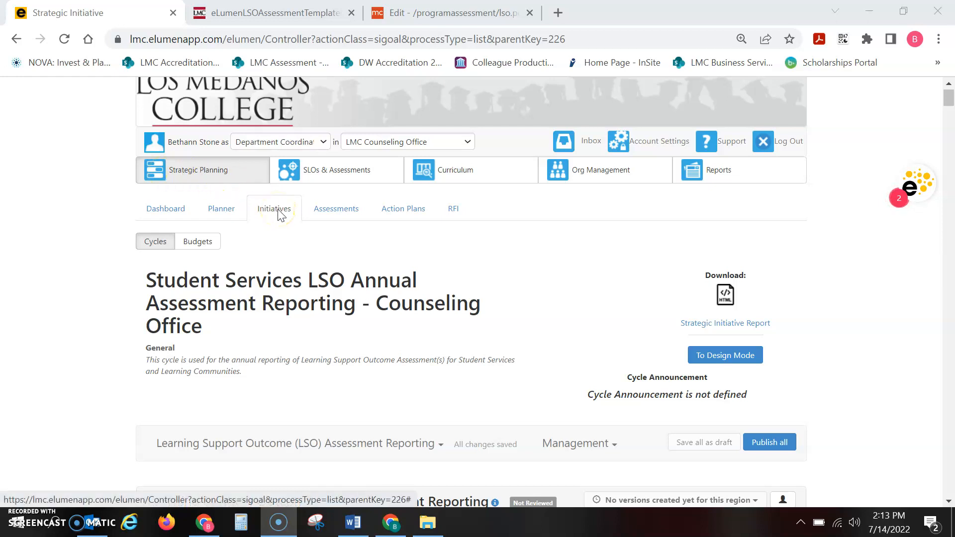
Insert "Word document" before the existing text of the question 3 assessment methodology answer in Learning Support Outcome (LSO) #1
{"action": "left_click", "coordinate": [262, 297]}
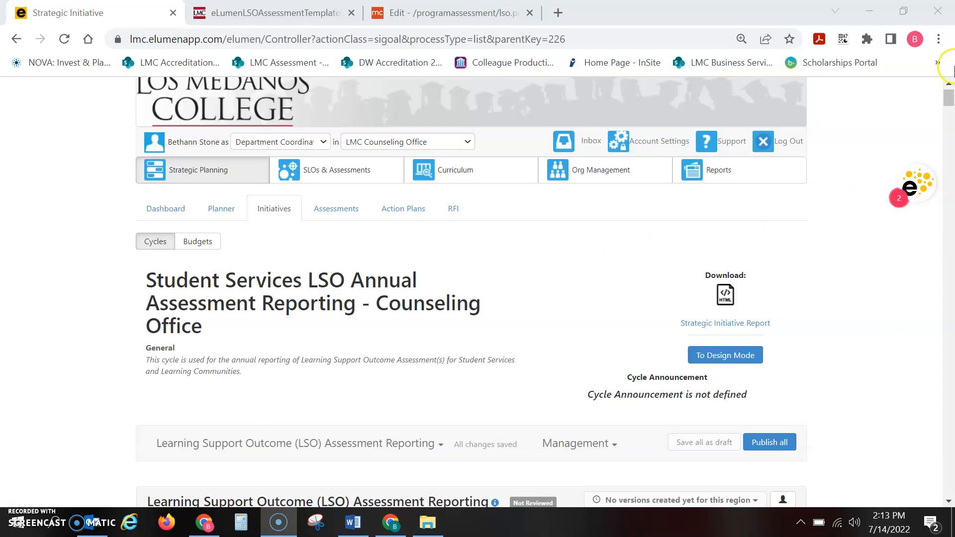
{"action": "left_click_drag", "start_coordinate": [951, 102], "coordinate": [950, 134]}
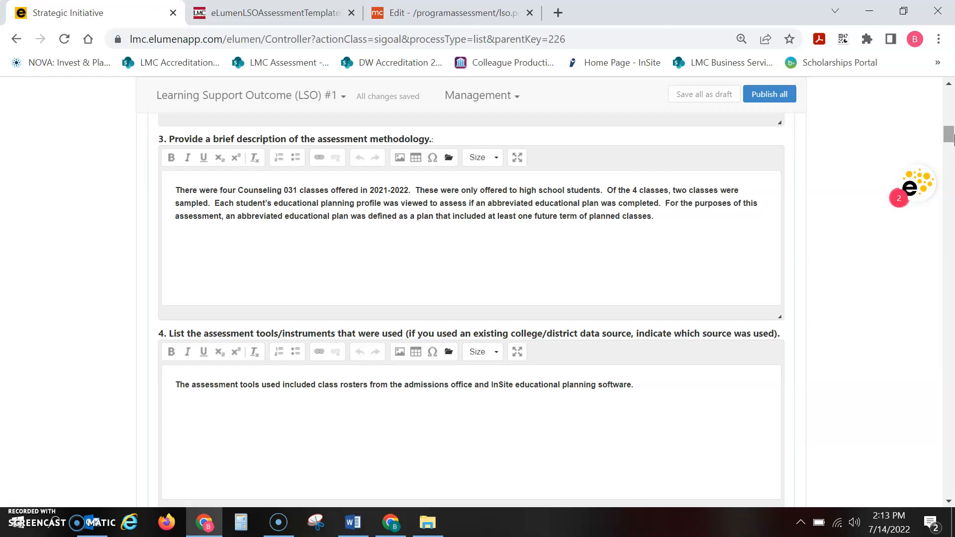
{"action": "left_click_drag", "start_coordinate": [951, 139], "coordinate": [950, 124]}
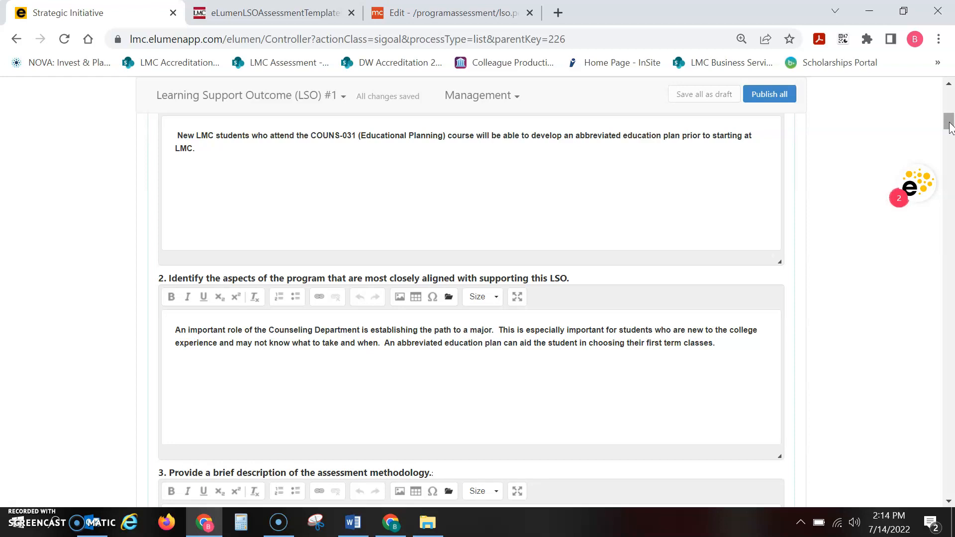
{"action": "left_click_drag", "start_coordinate": [950, 127], "coordinate": [950, 135]}
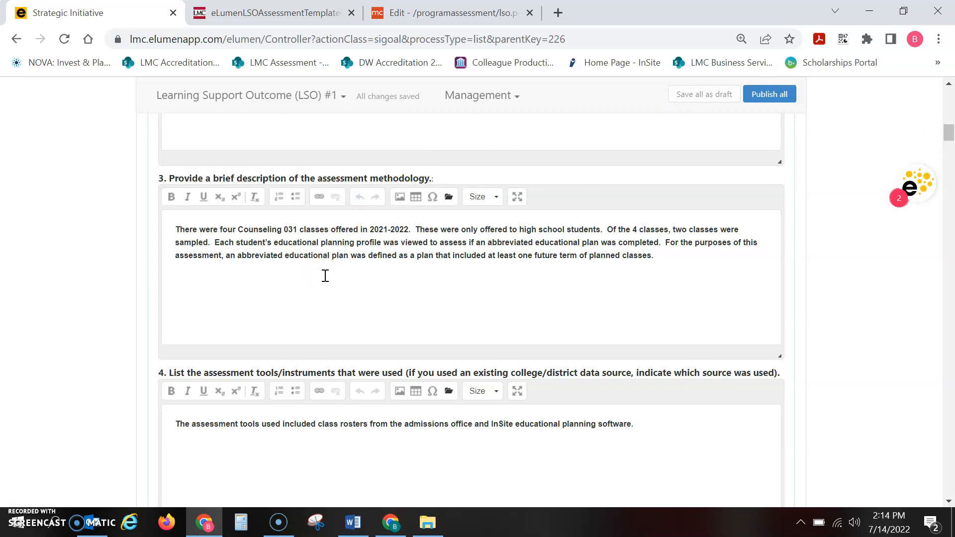
{"action": "left_click", "coordinate": [175, 233]}
{"action": "type", "text": "Word docu"}
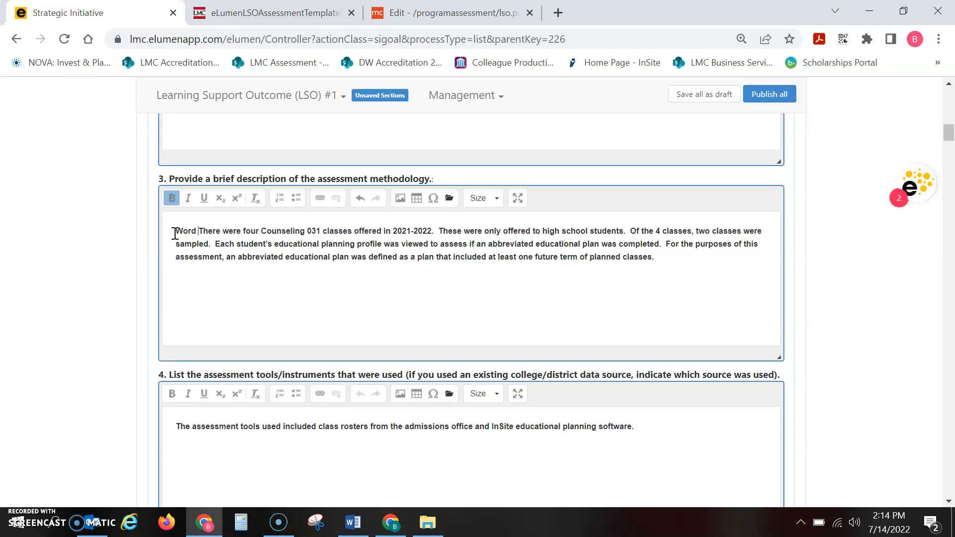
{"action": "type", "text": "ment"}
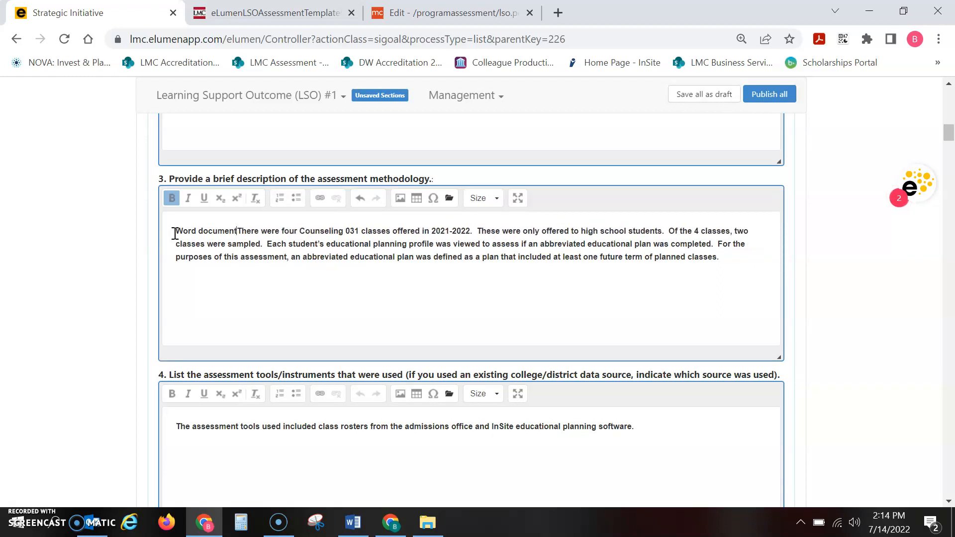
Remove the inserted words "Word document" from the start of the question 3 methodology answer
{"action": "left_click", "coordinate": [189, 200]}
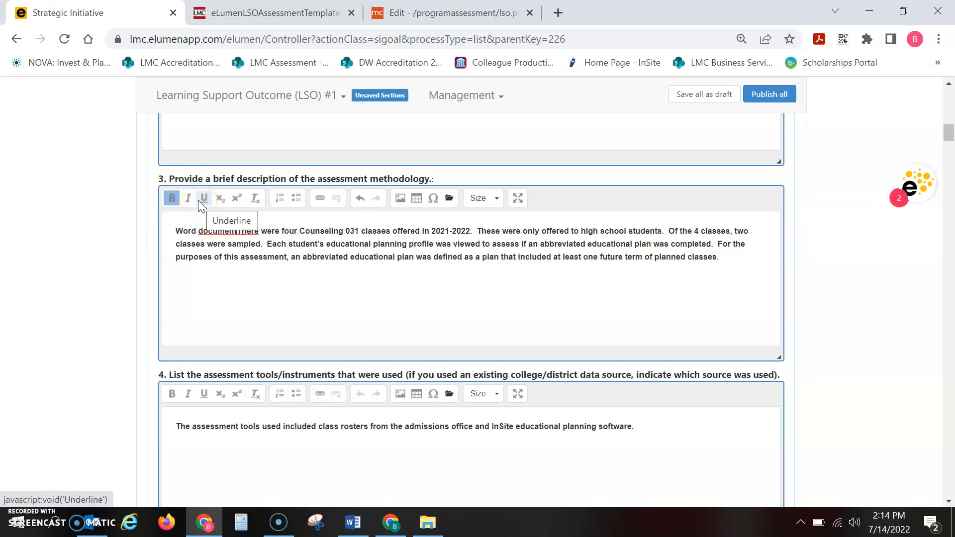
{"action": "left_click", "coordinate": [177, 232]}
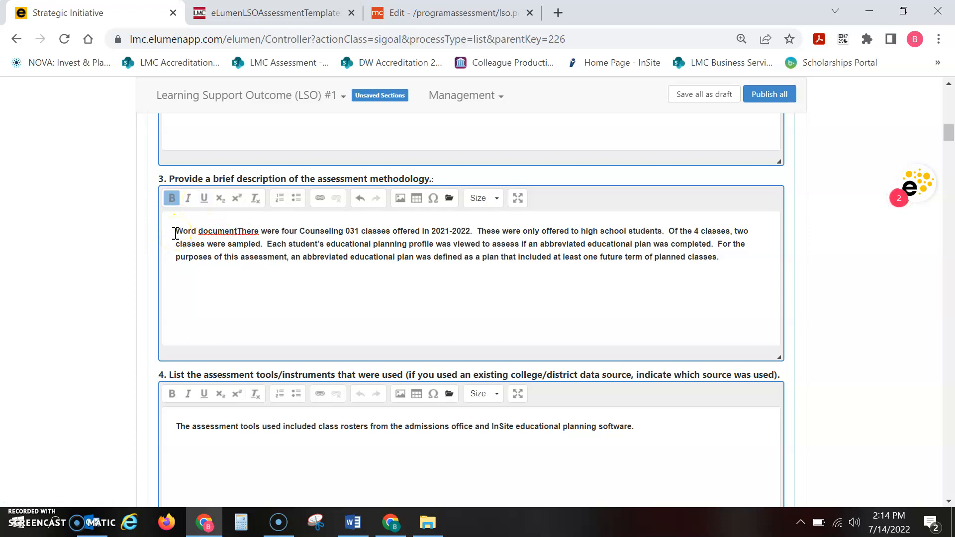
{"action": "left_click_drag", "start_coordinate": [176, 233], "coordinate": [240, 232]}
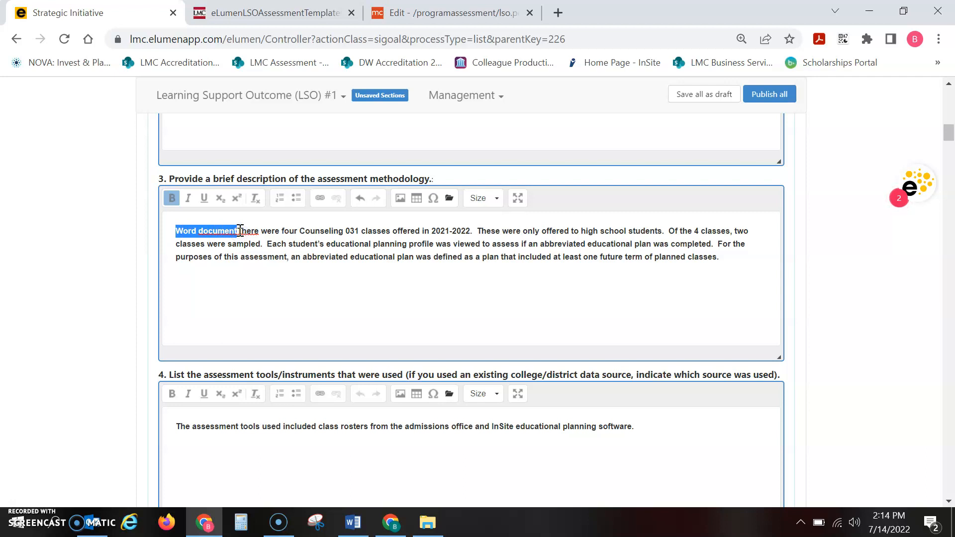
{"action": "key", "text": "BackSpace"}
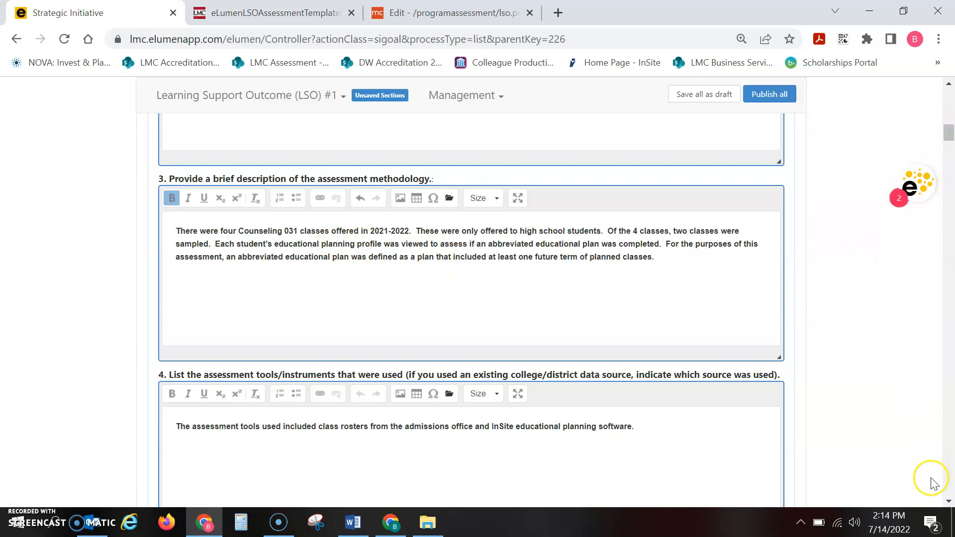
Insert "Word document" at the beginning of the question 4 answer about assessment tools and instruments
{"action": "left_click", "coordinate": [950, 501]}
{"action": "left_click", "coordinate": [951, 503]}
{"action": "left_click", "coordinate": [951, 504]}
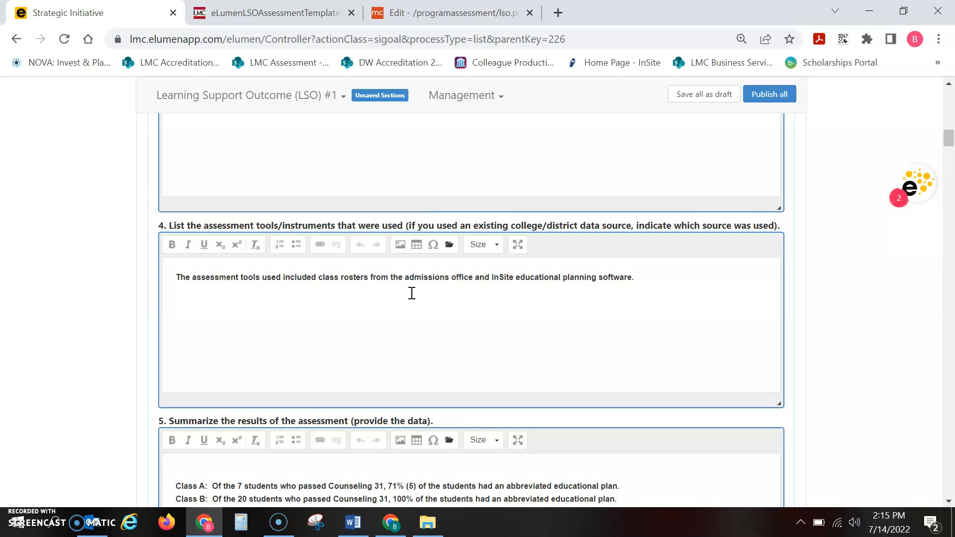
{"action": "left_click", "coordinate": [176, 279]}
{"action": "type", "text": "Word doc"}
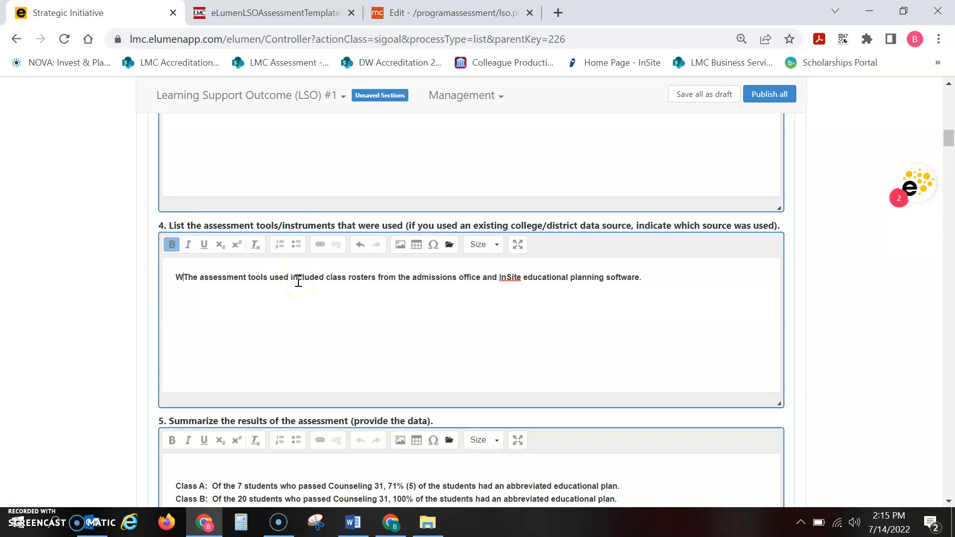
{"action": "type", "text": "ument"}
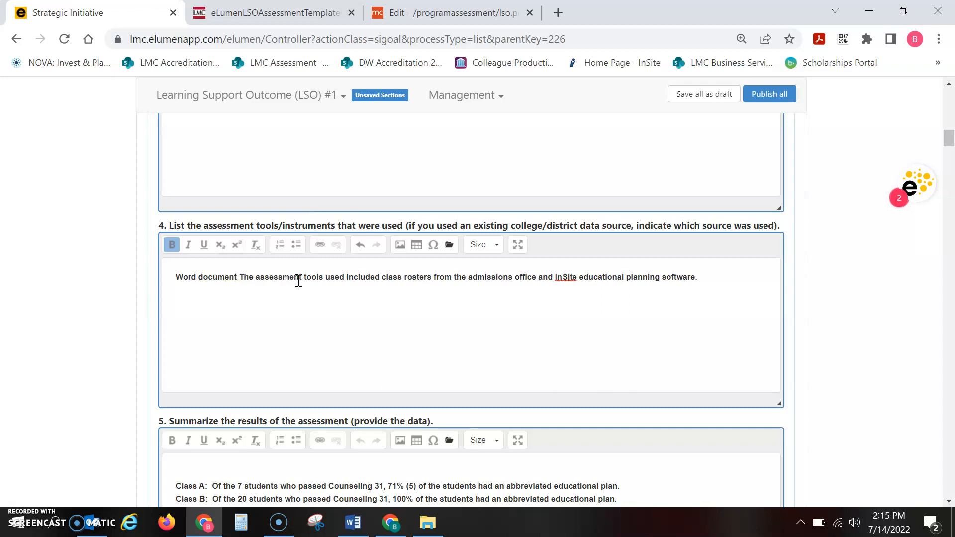
Delete the added "Word document" text from the beginning of the question 4 assessment tools answer
{"action": "key", "text": "BackSpace"}
{"action": "key", "text": "BackSpace"}
{"action": "key", "text": "BackSpace"}
{"action": "key", "text": "BackSpace"}
{"action": "key", "text": "BackSpace"}
{"action": "key", "text": "BackSpace"}
{"action": "key", "text": "BackSpace"}
{"action": "key", "text": "BackSpace"}
{"action": "key", "text": "BackSpace"}
{"action": "key", "text": "BackSpace"}
{"action": "key", "text": "BackSpace"}
{"action": "key", "text": "BackSpace"}
{"action": "key", "text": "BackSpace"}
{"action": "key", "text": "BackSpace"}
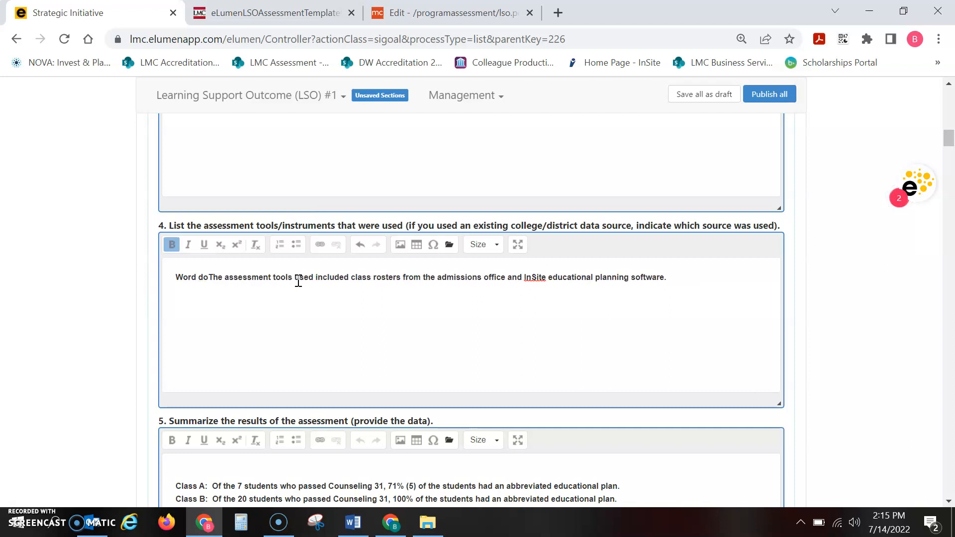
Save all sections of the LSO assessment report as a draft
{"action": "left_click", "coordinate": [709, 100]}
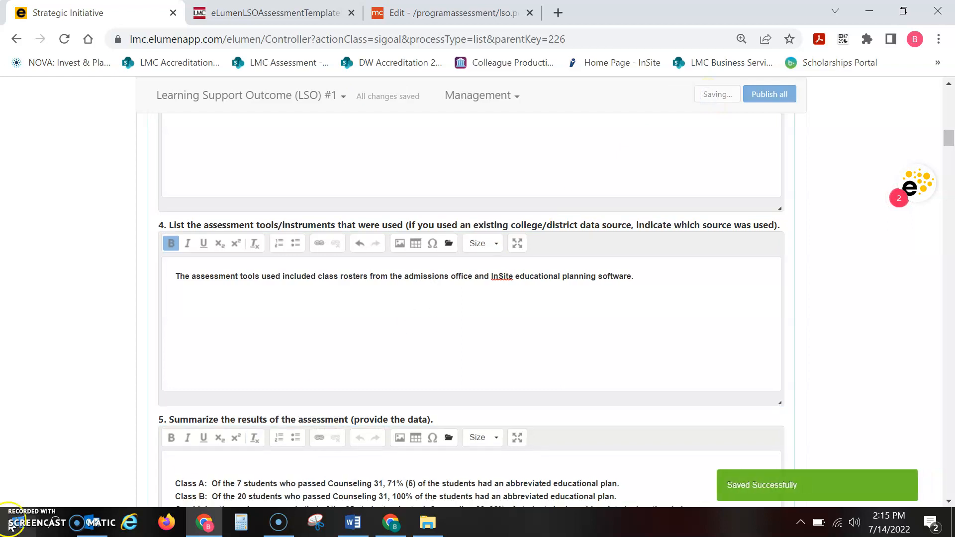
{"action": "left_click", "coordinate": [22, 512]}
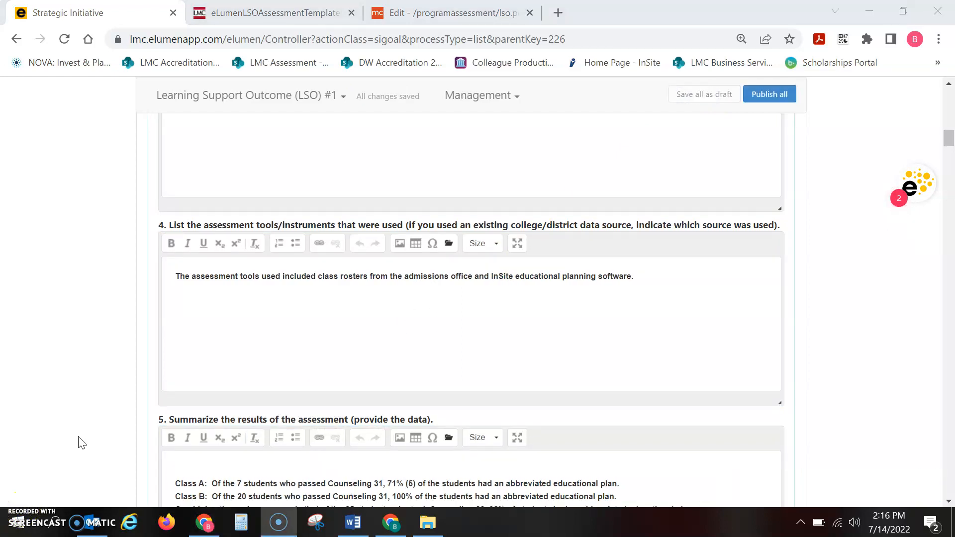